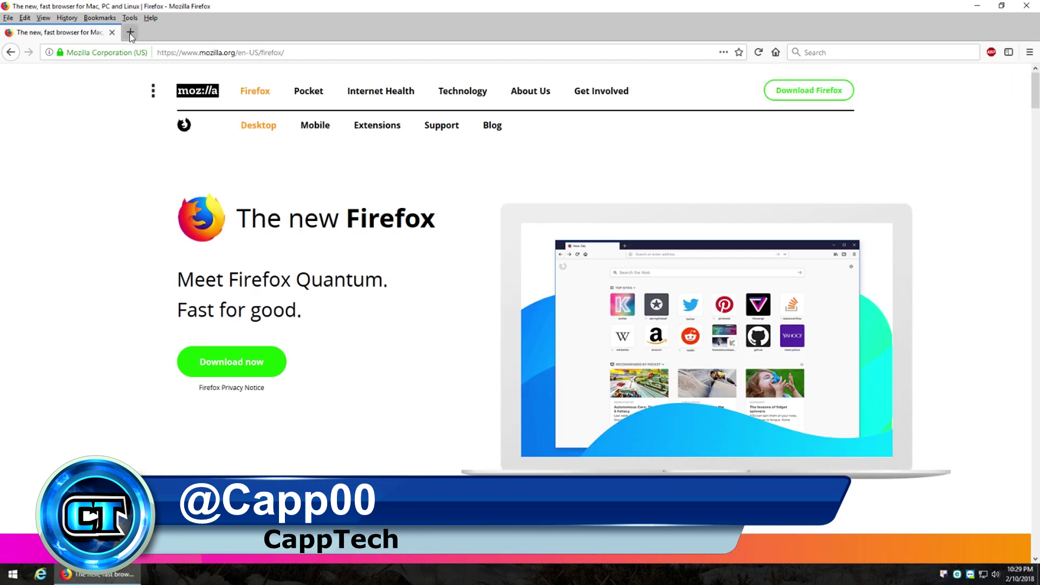
{"action": "left_click", "coordinate": [130, 33]}
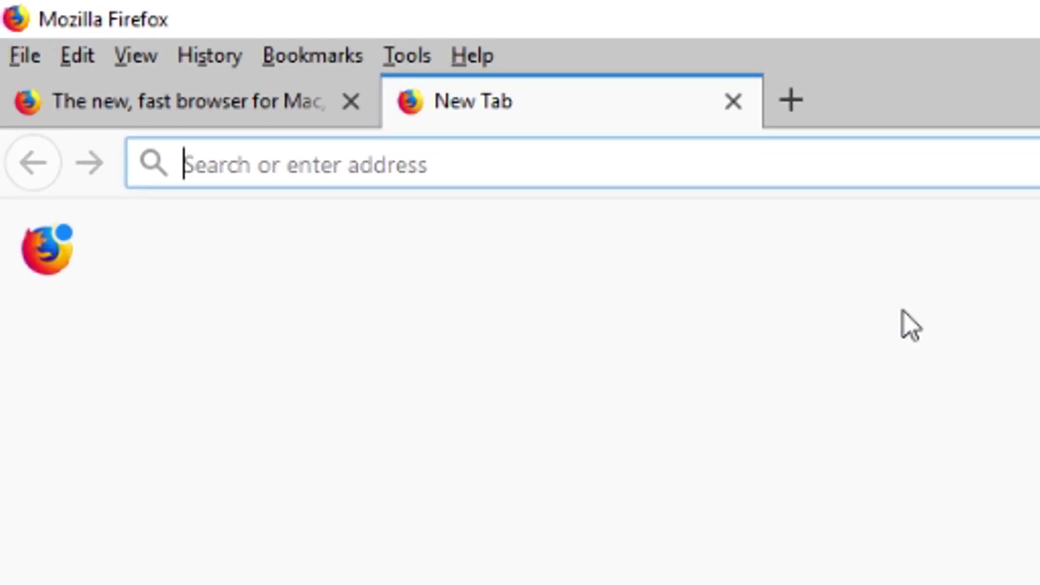
{"action": "type", "text": "a"}
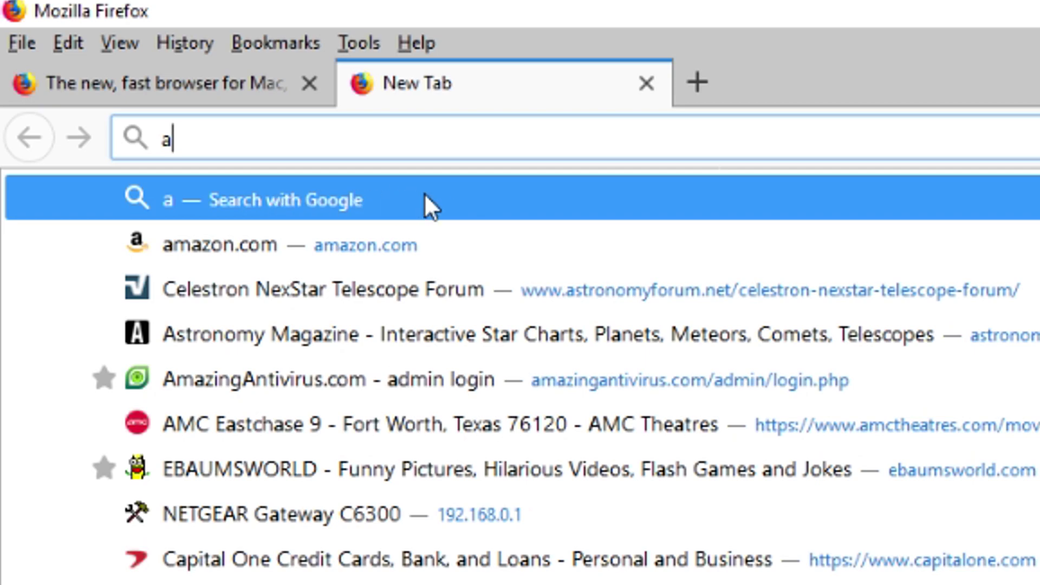
{"action": "key", "text": "BackSpace"}
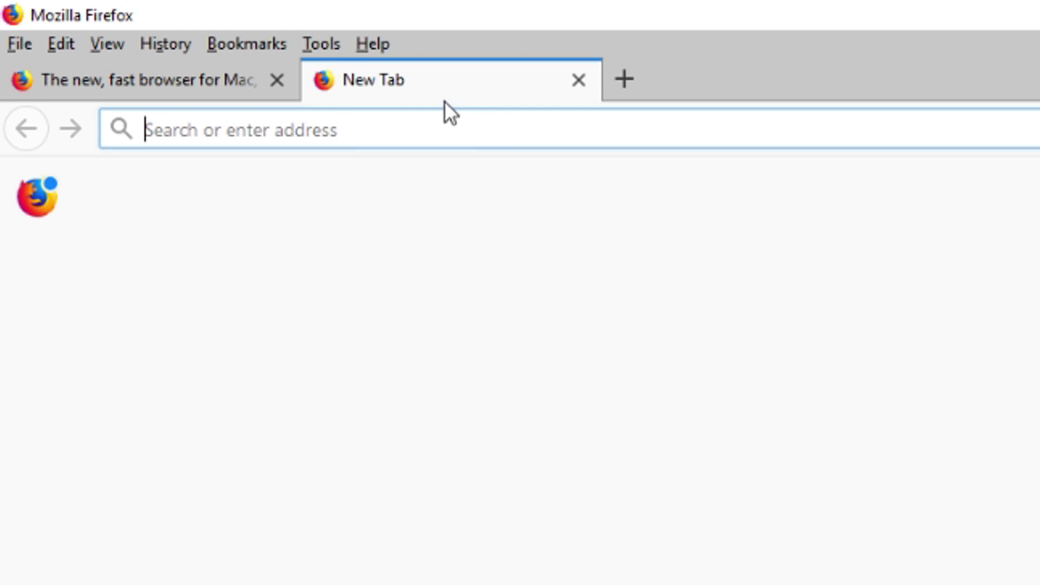
- Load about:support and highlight the Build ID and the Profile Folder path
{"action": "type", "text": "ab"}
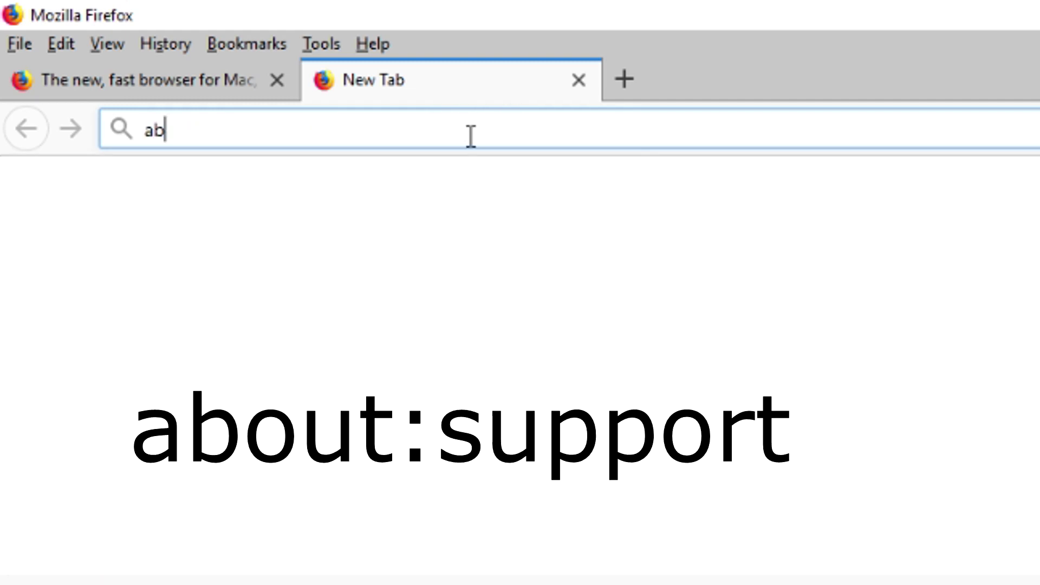
{"action": "type", "text": "out:support"}
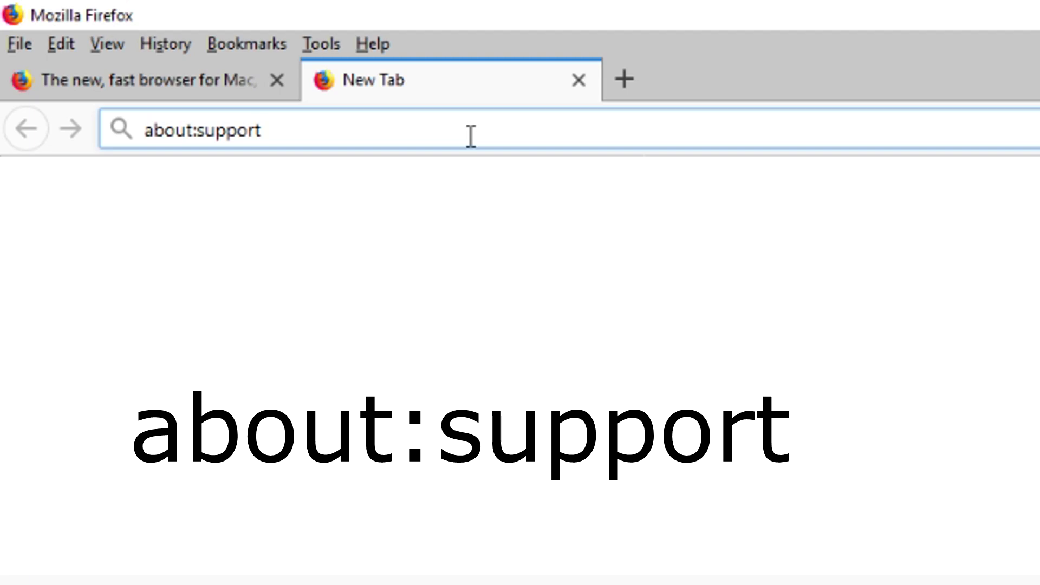
{"action": "key", "text": "Return"}
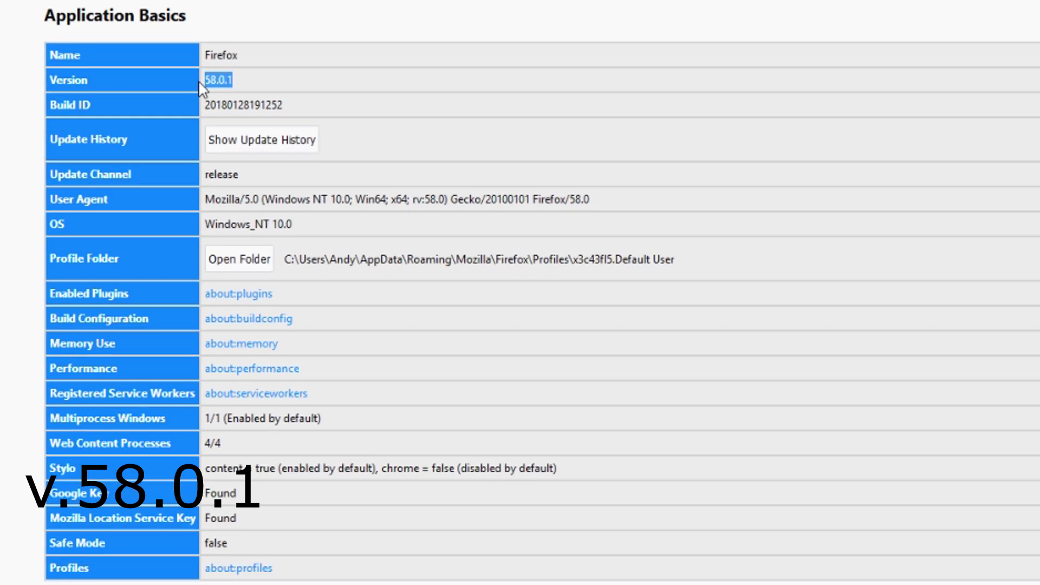
{"action": "left_click_drag", "start_coordinate": [296, 109], "coordinate": [209, 120]}
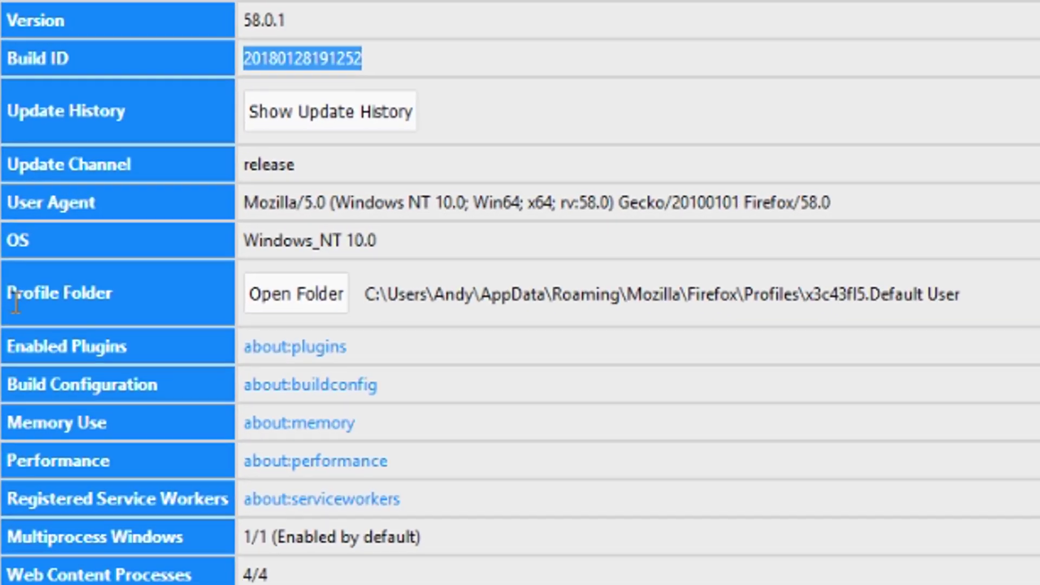
{"action": "left_click_drag", "start_coordinate": [47, 263], "coordinate": [124, 261]}
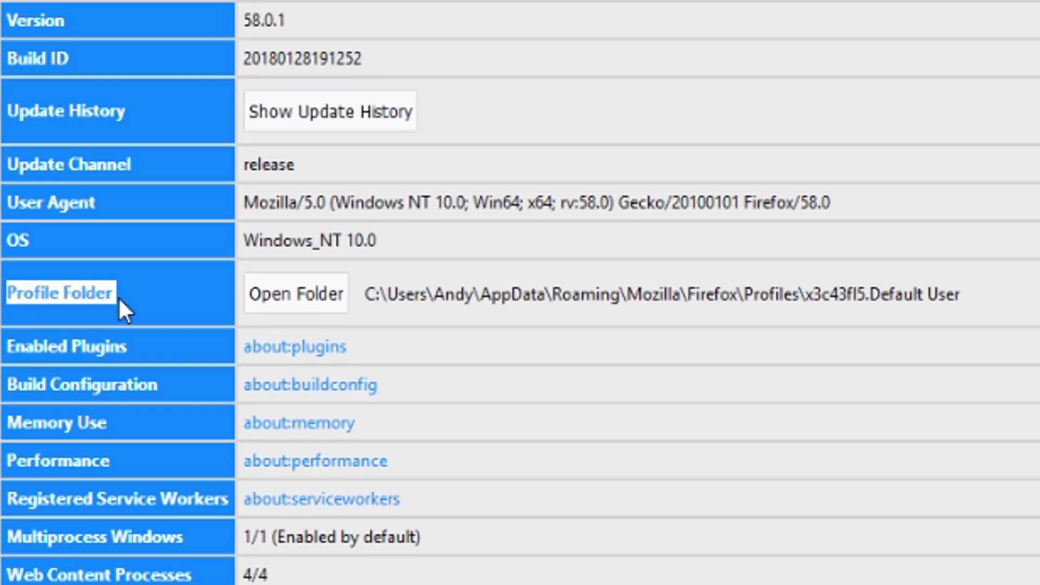
{"action": "left_click_drag", "start_coordinate": [364, 294], "coordinate": [945, 309]}
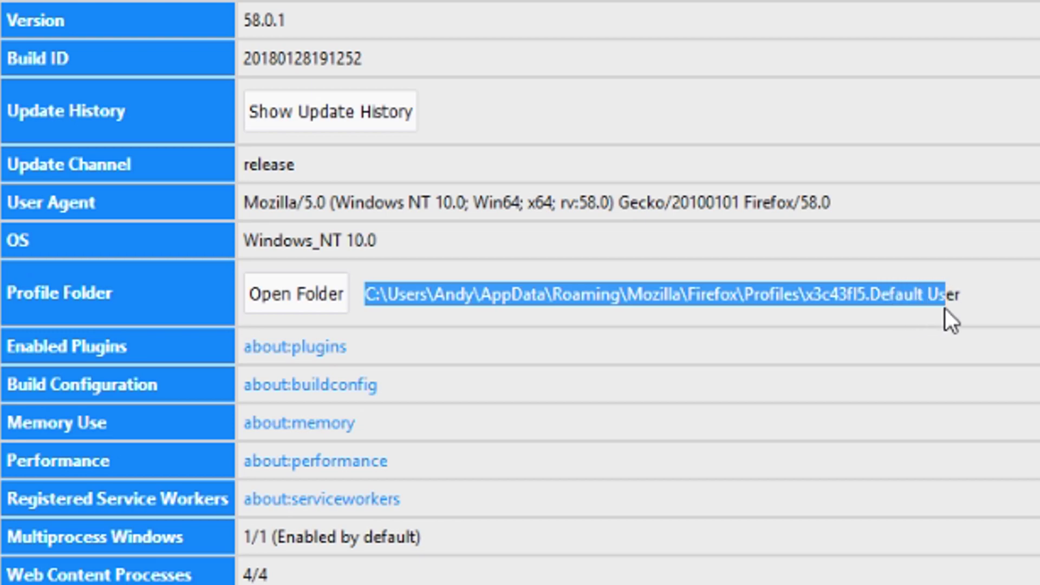
{"action": "left_click", "coordinate": [982, 310]}
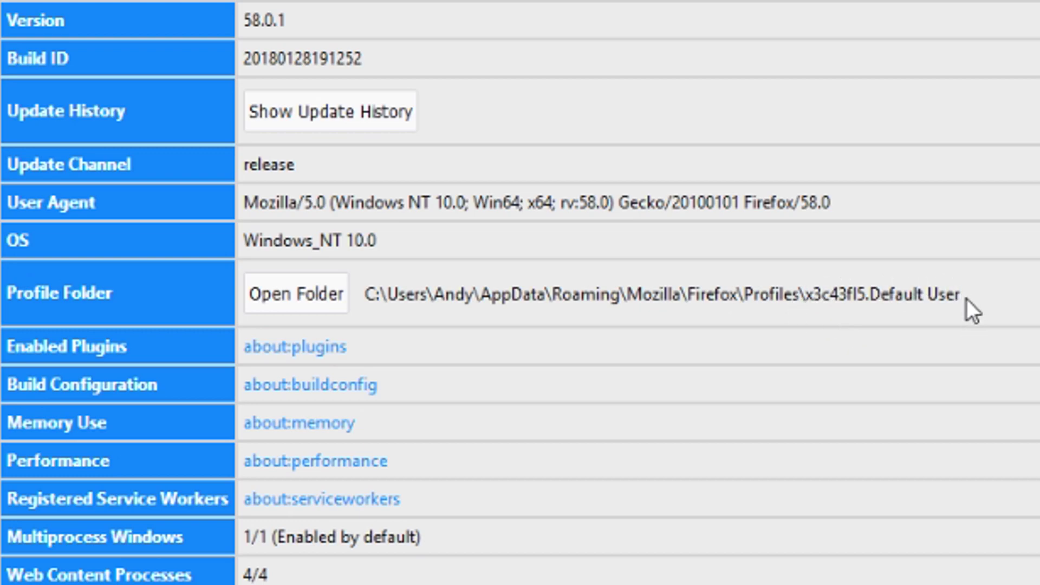
{"action": "left_click_drag", "start_coordinate": [966, 298], "coordinate": [375, 299]}
- Open the profile folder in File Explorer, minimize it, and enter %appdata% in Run
{"action": "left_click", "coordinate": [981, 294]}
{"action": "left_click", "coordinate": [297, 306]}
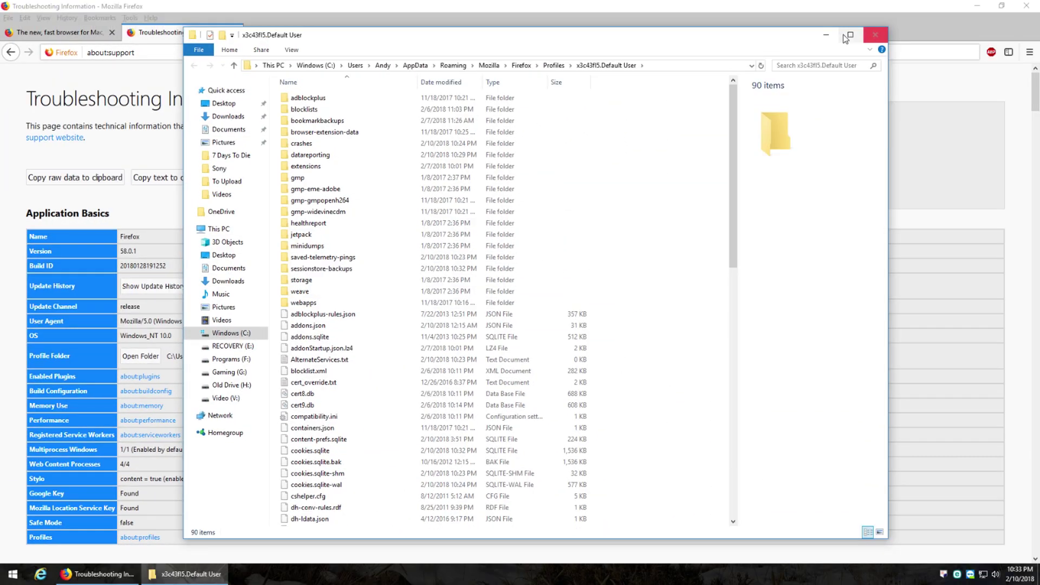
{"action": "left_click", "coordinate": [906, 6]}
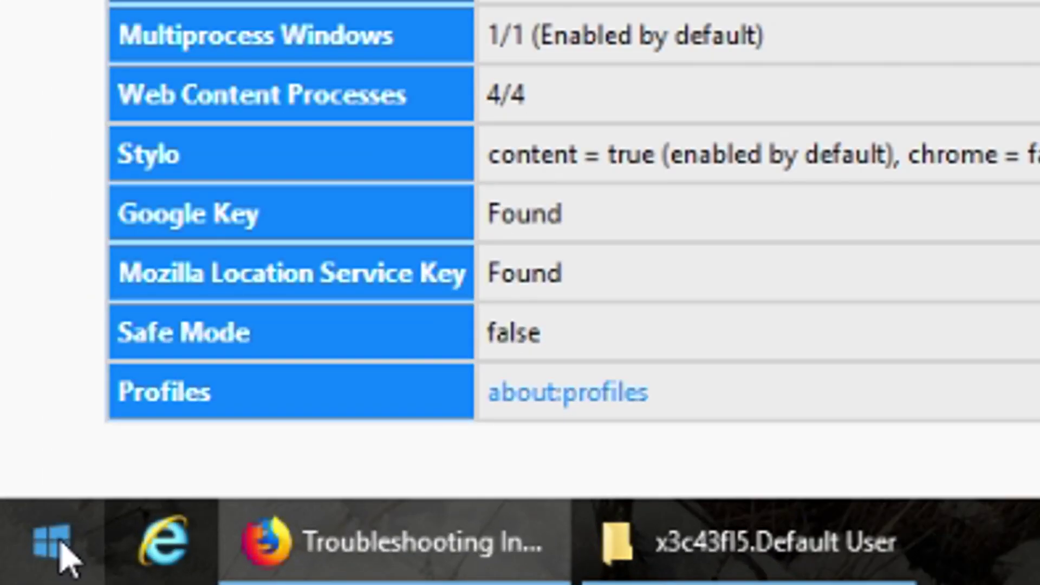
{"action": "right_click", "coordinate": [15, 574]}
{"action": "left_click", "coordinate": [219, 333]}
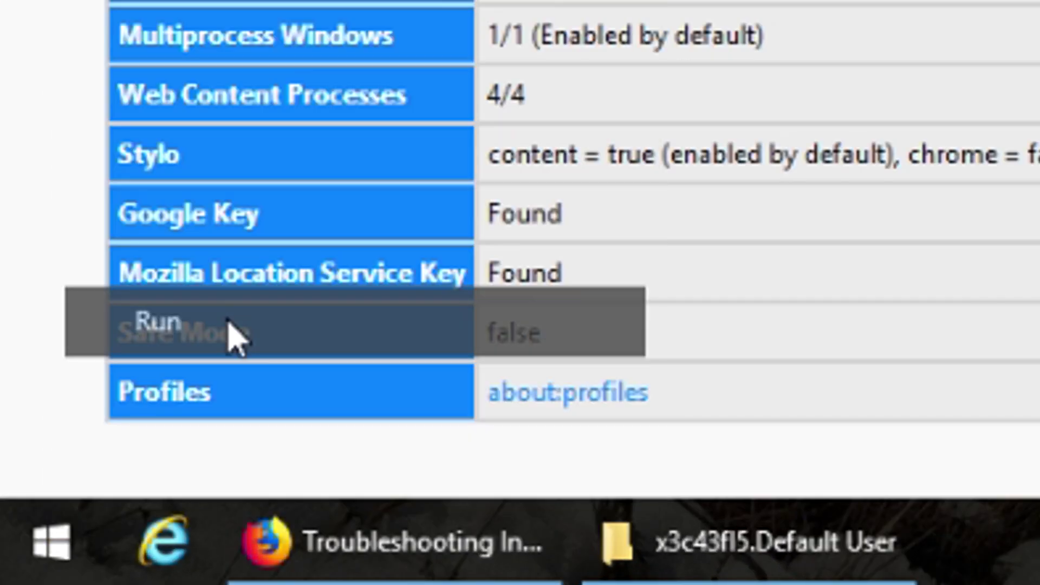
{"action": "type", "text": "%"}
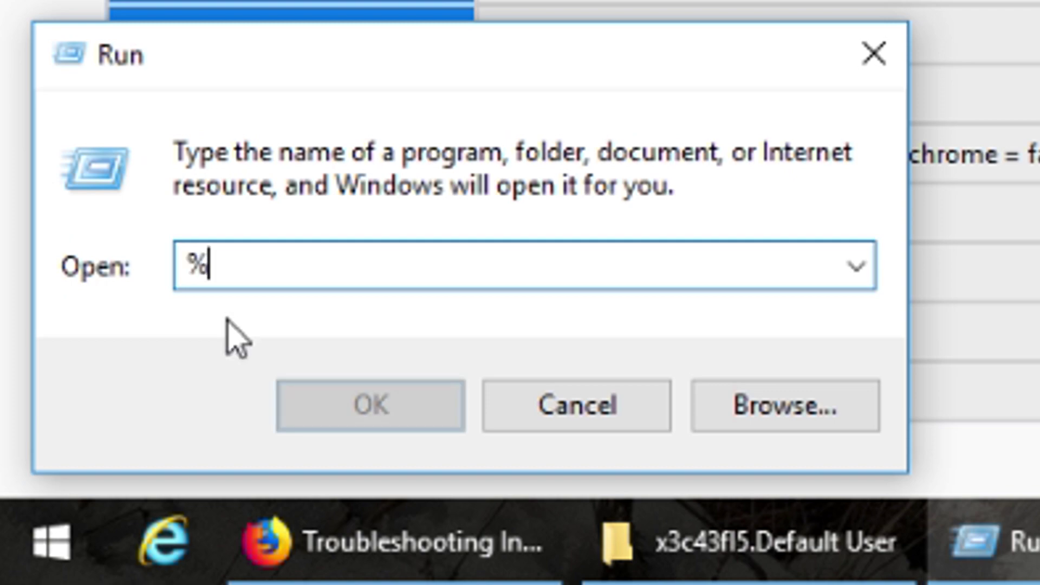
{"action": "type", "text": "appdata"}
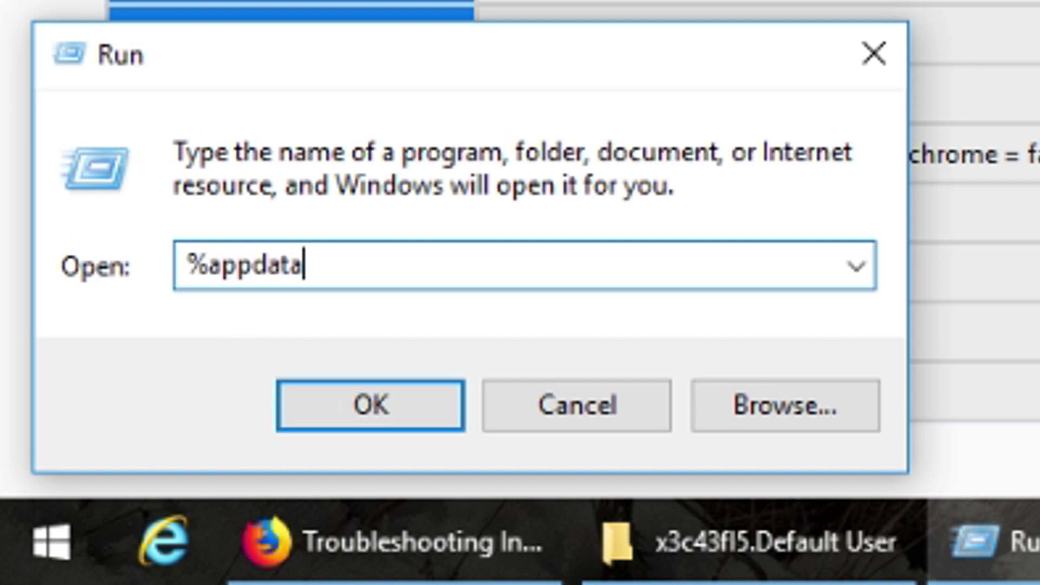
{"action": "type", "text": "%"}
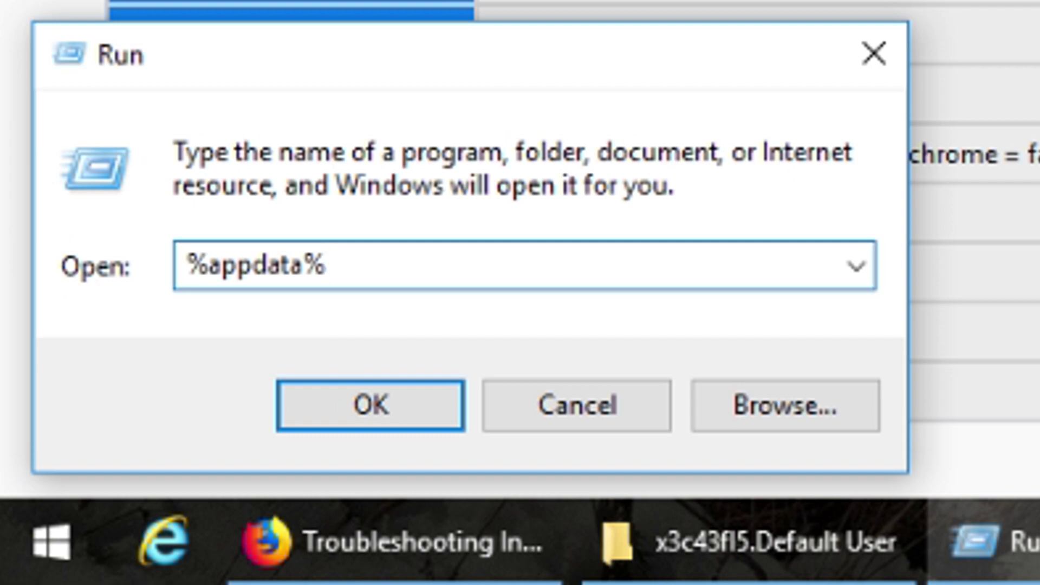
- Open Roaming, then browse Mozilla\Firefox\Profiles into the x3c43fl5.Default User folder
{"action": "key", "text": "Return"}
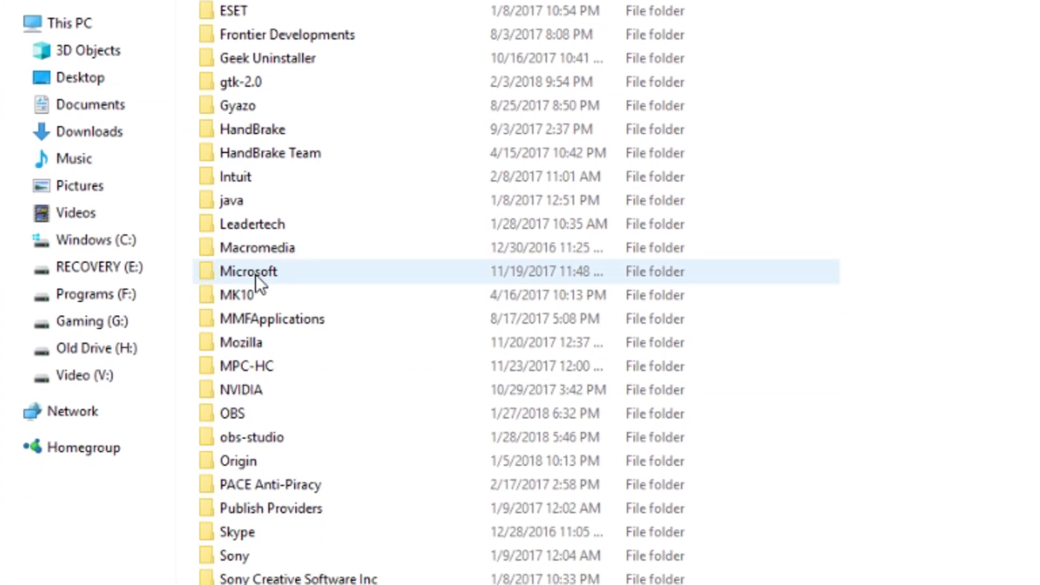
{"action": "double_click", "coordinate": [238, 337]}
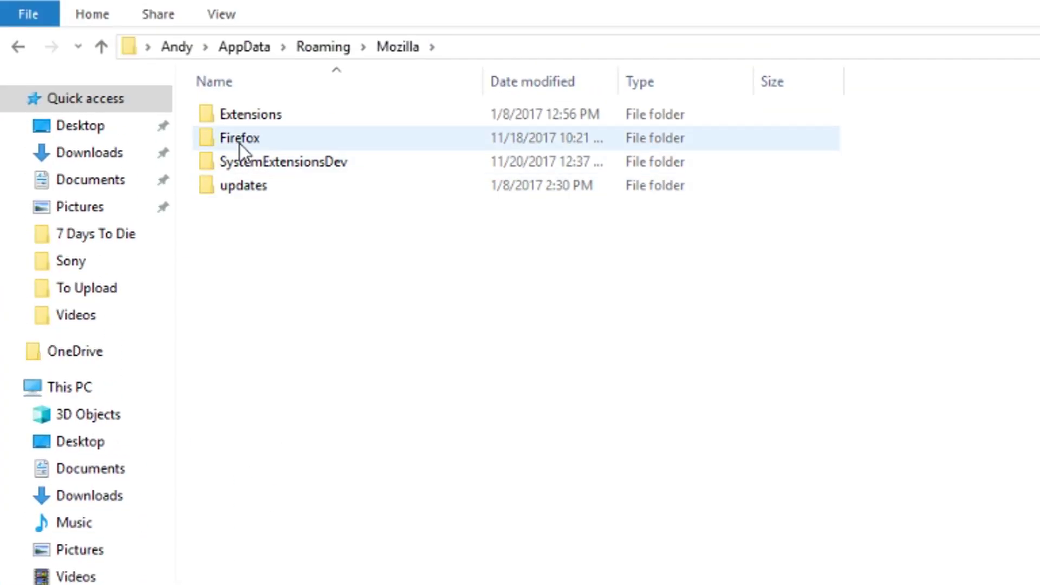
{"action": "double_click", "coordinate": [240, 143]}
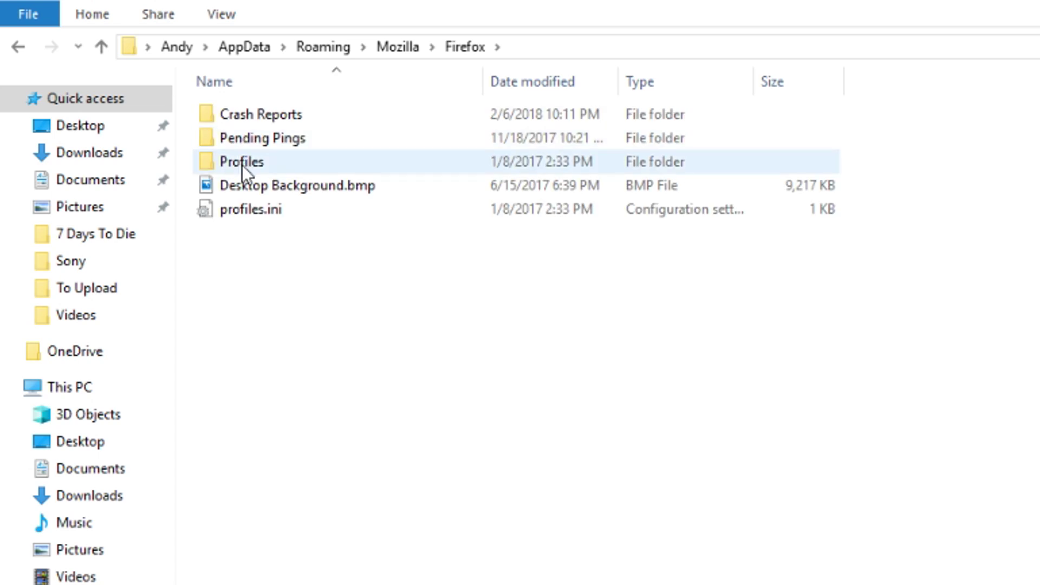
{"action": "double_click", "coordinate": [241, 165]}
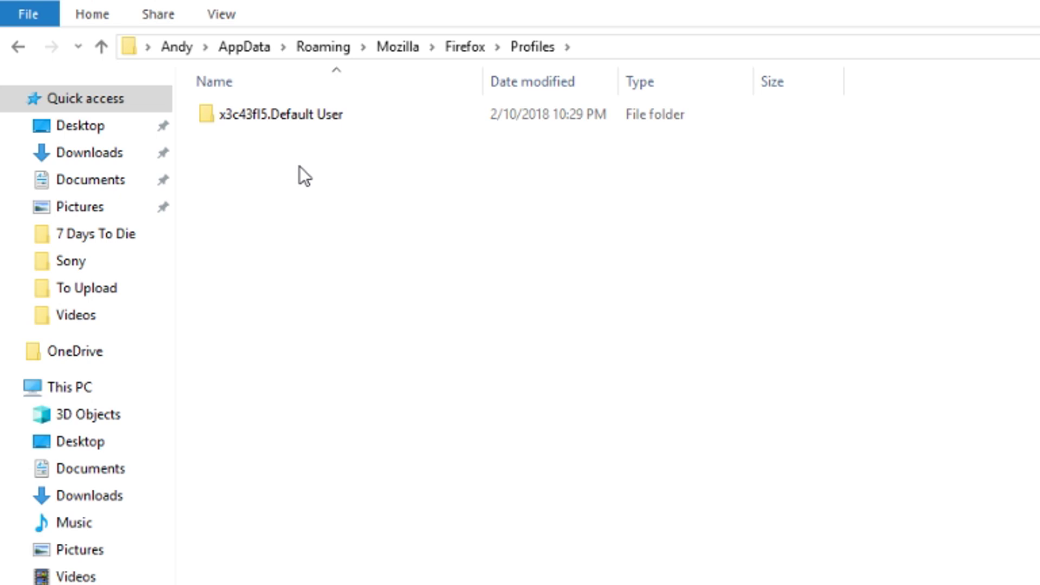
{"action": "double_click", "coordinate": [258, 118]}
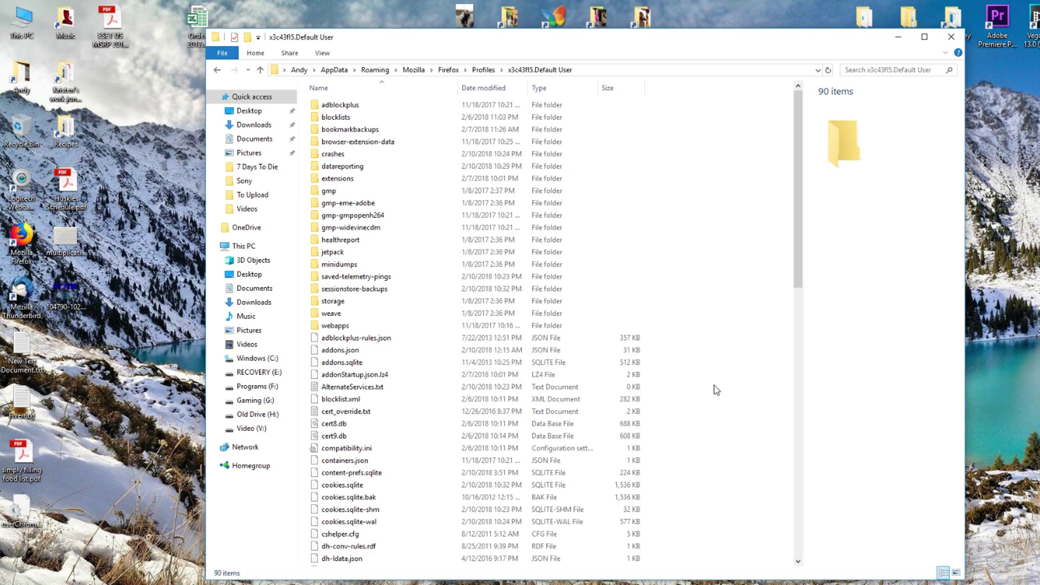
- Close the Troubleshooting Information tab and Firefox, returning to the profile folder window
{"action": "key", "text": "alt+Tab"}
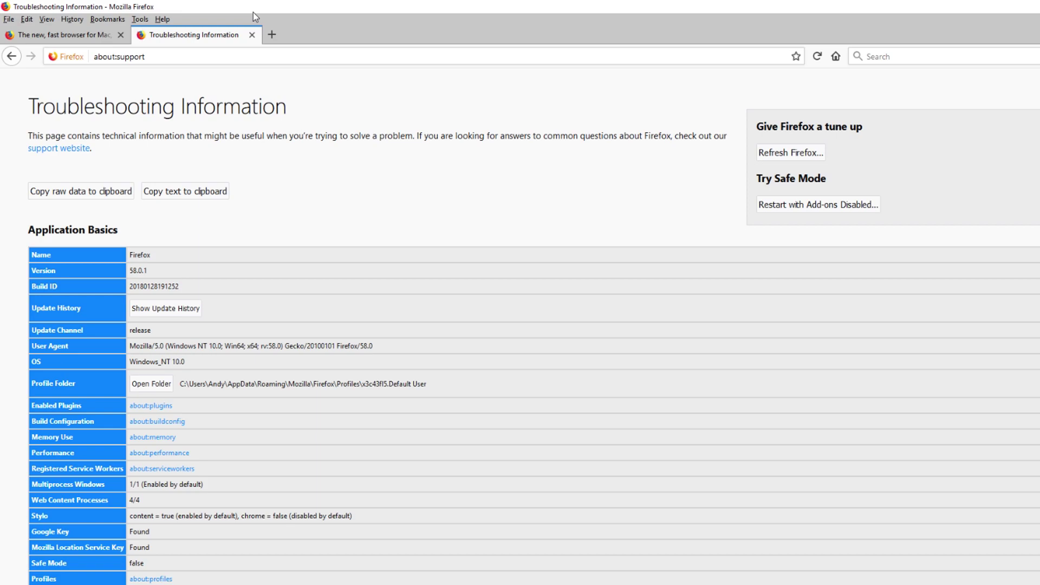
{"action": "left_click", "coordinate": [252, 34]}
{"action": "left_click", "coordinate": [181, 35]}
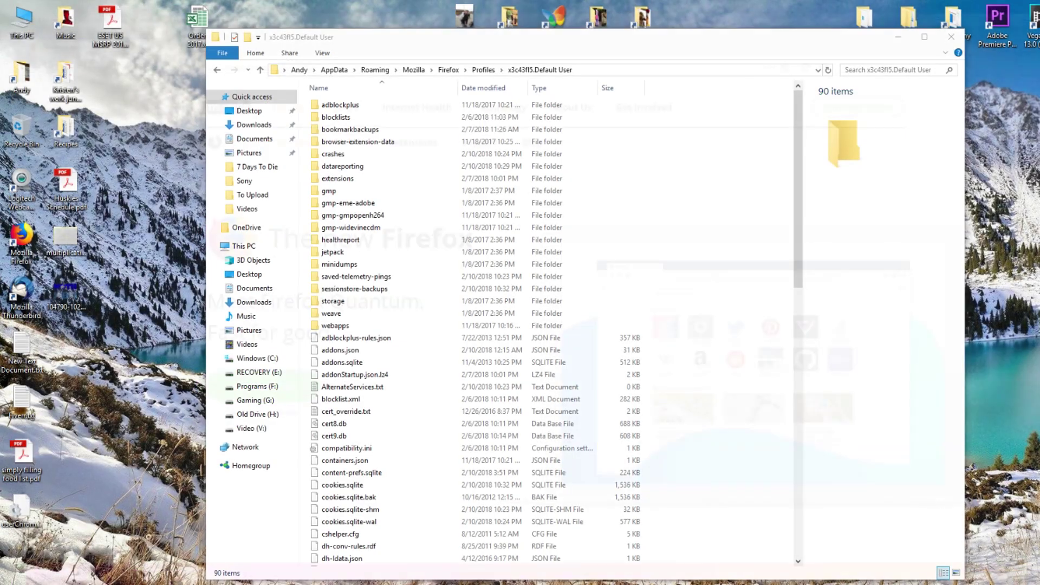
{"action": "left_click", "coordinate": [798, 247]}
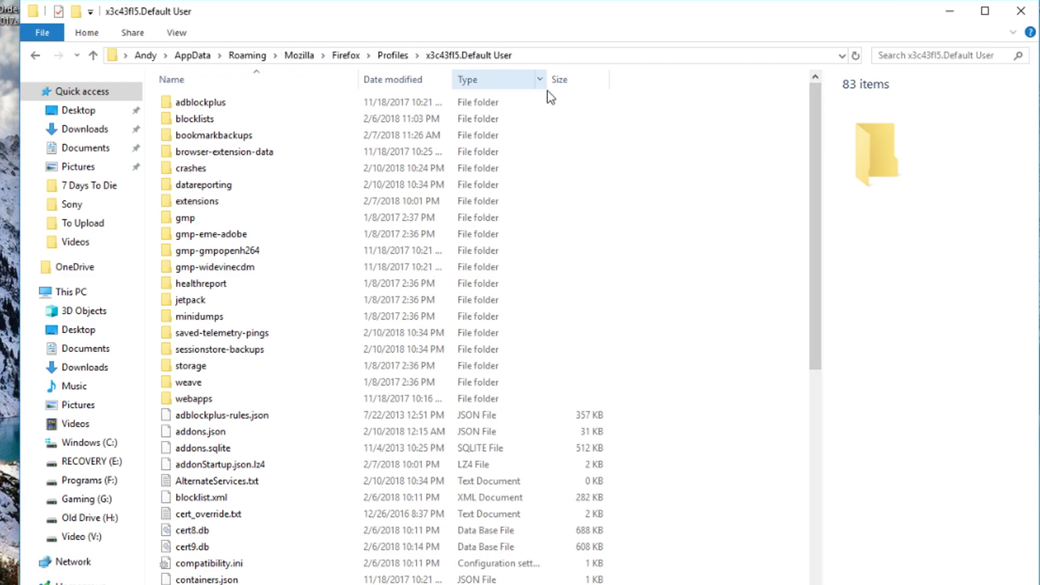
- Add a new folder in the profile folder and name it chrome
{"action": "right_click", "coordinate": [659, 313]}
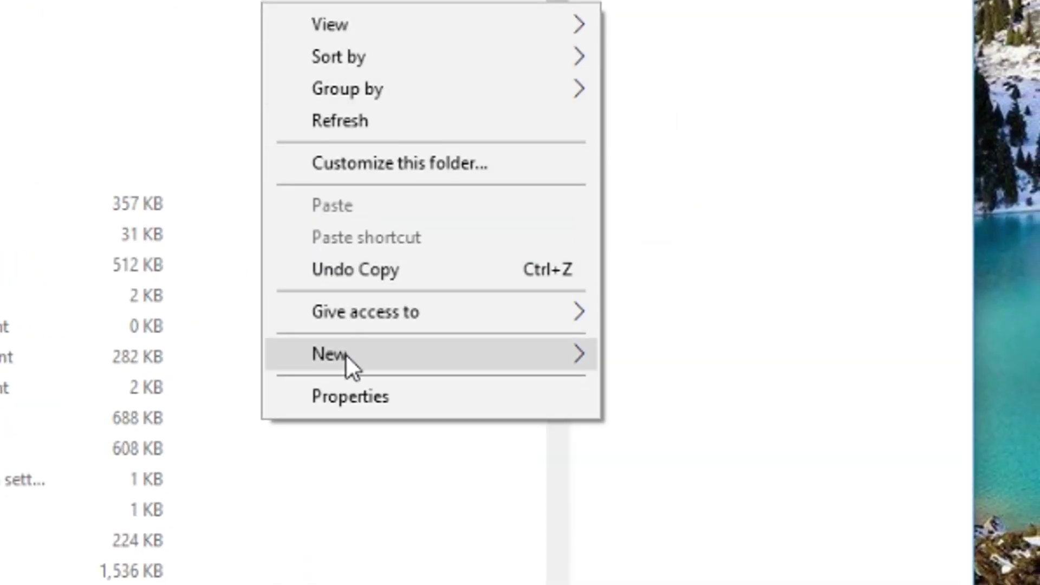
{"action": "mouse_move", "coordinate": [702, 497]}
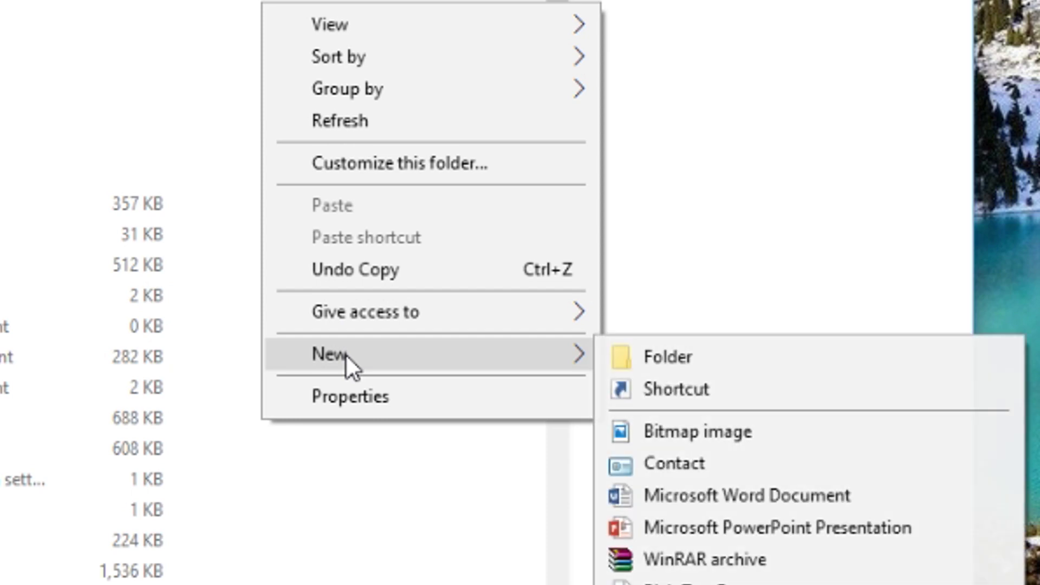
{"action": "left_click", "coordinate": [638, 353]}
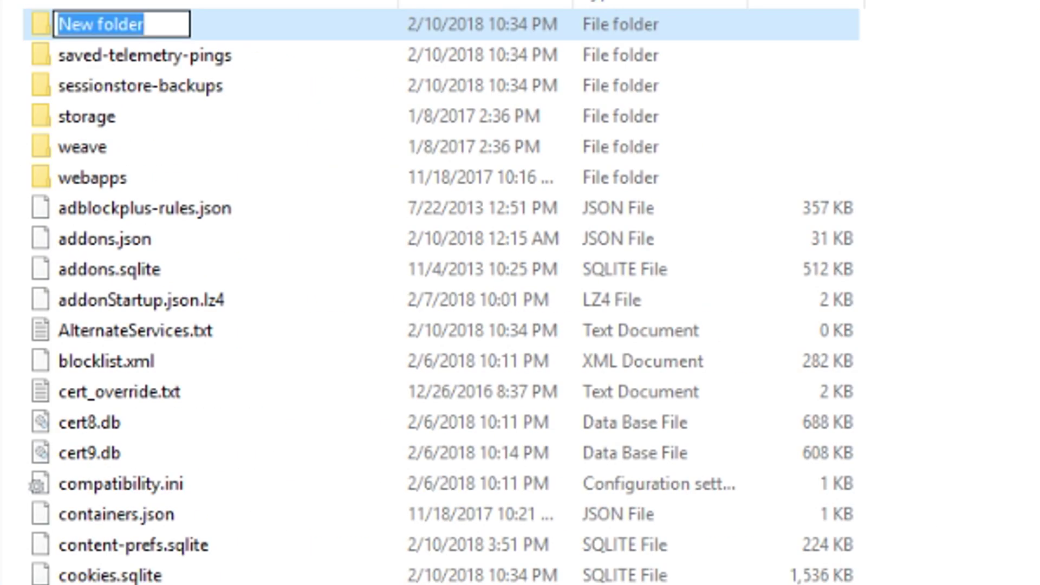
{"action": "scroll", "coordinate": [301, 451], "scroll_direction": "up", "scroll_amount": 4}
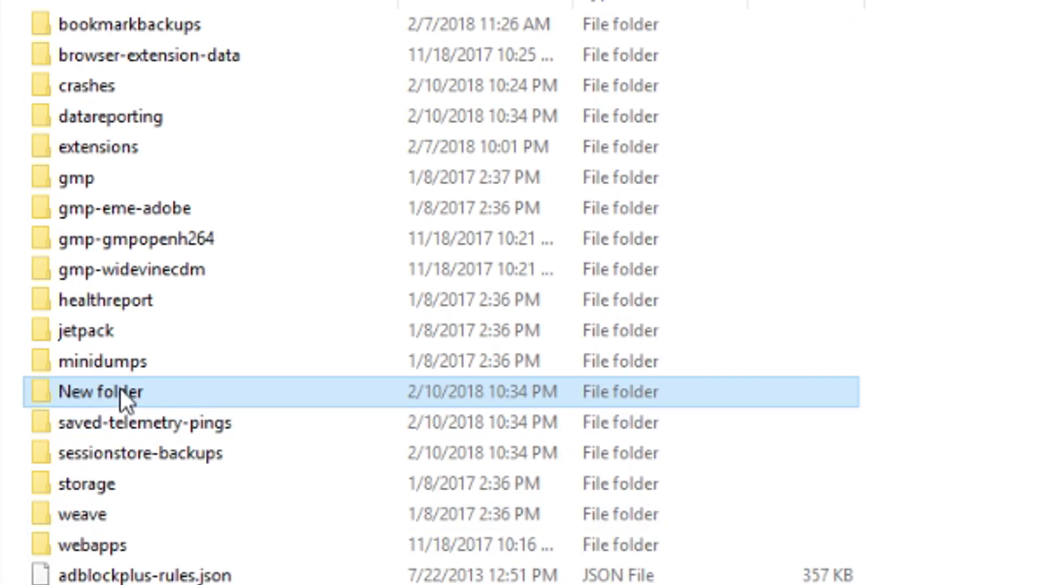
{"action": "left_click", "coordinate": [120, 388]}
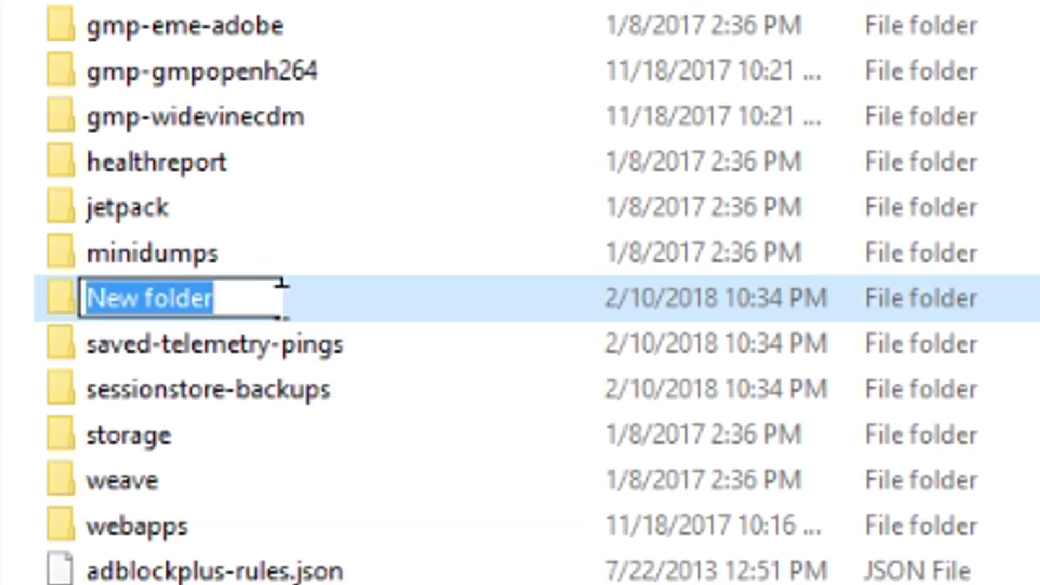
{"action": "type", "text": "chrome"}
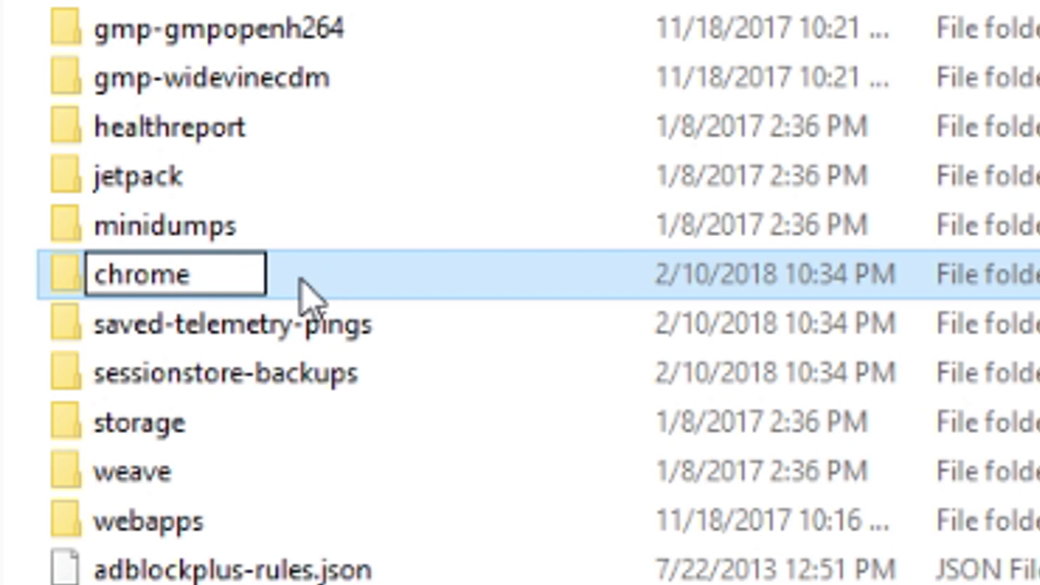
{"action": "key", "text": "Return"}
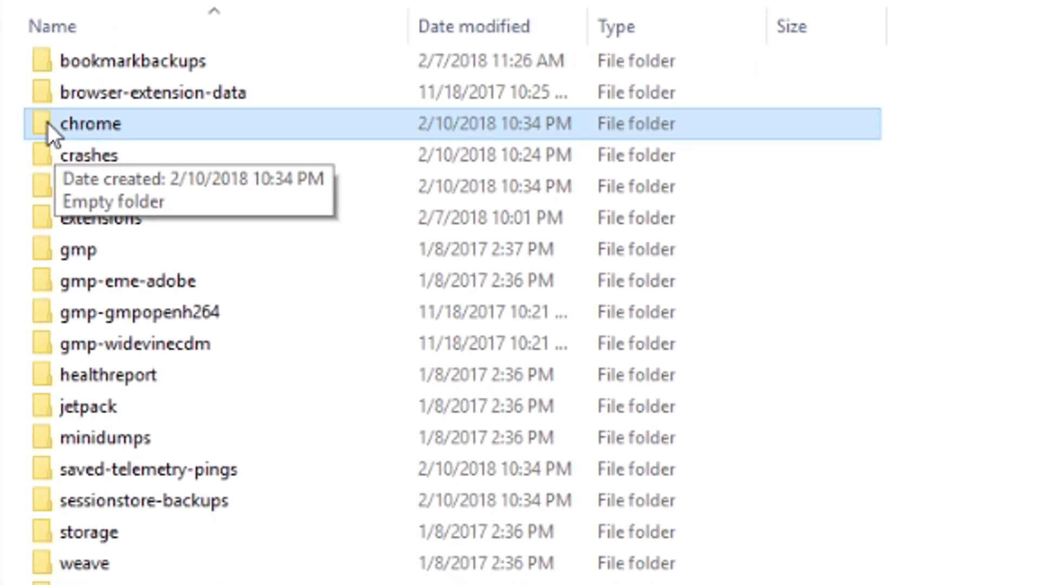
- Open the chrome folder and add a blank New Text Document.txt inside it
{"action": "double_click", "coordinate": [59, 190]}
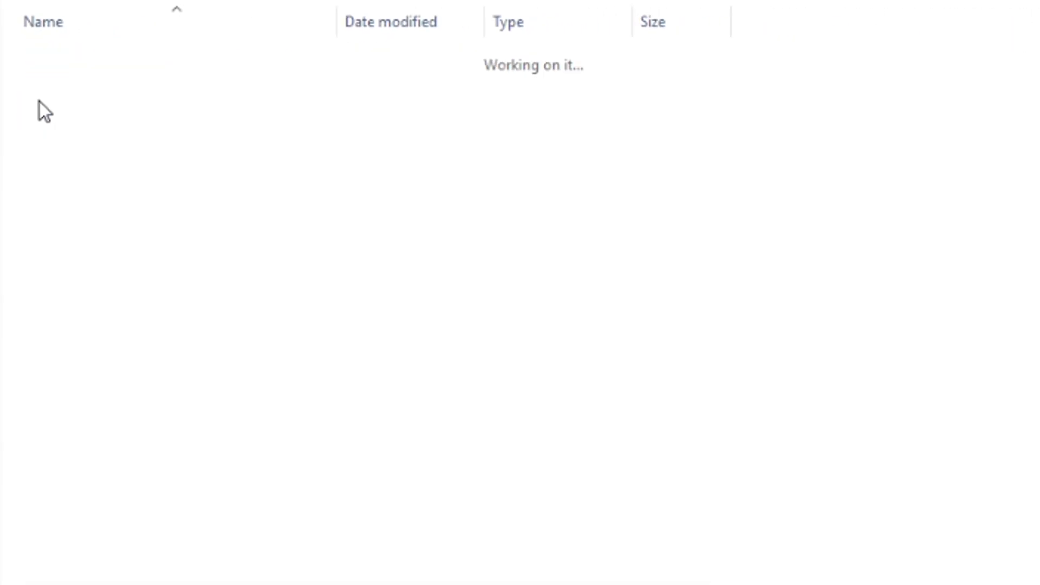
{"action": "right_click", "coordinate": [163, 173]}
{"action": "mouse_move", "coordinate": [356, 459]}
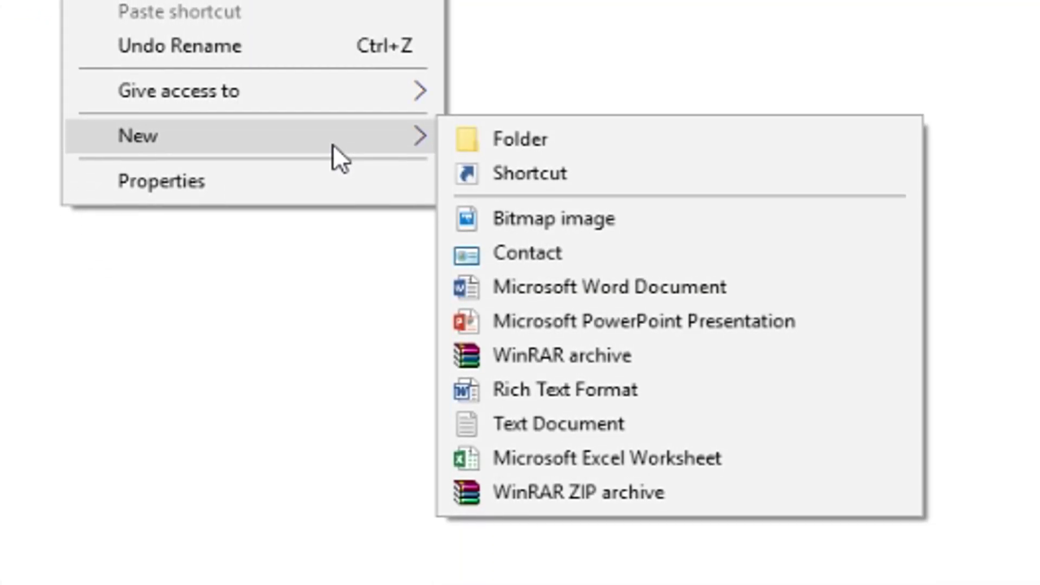
{"action": "left_click", "coordinate": [558, 423]}
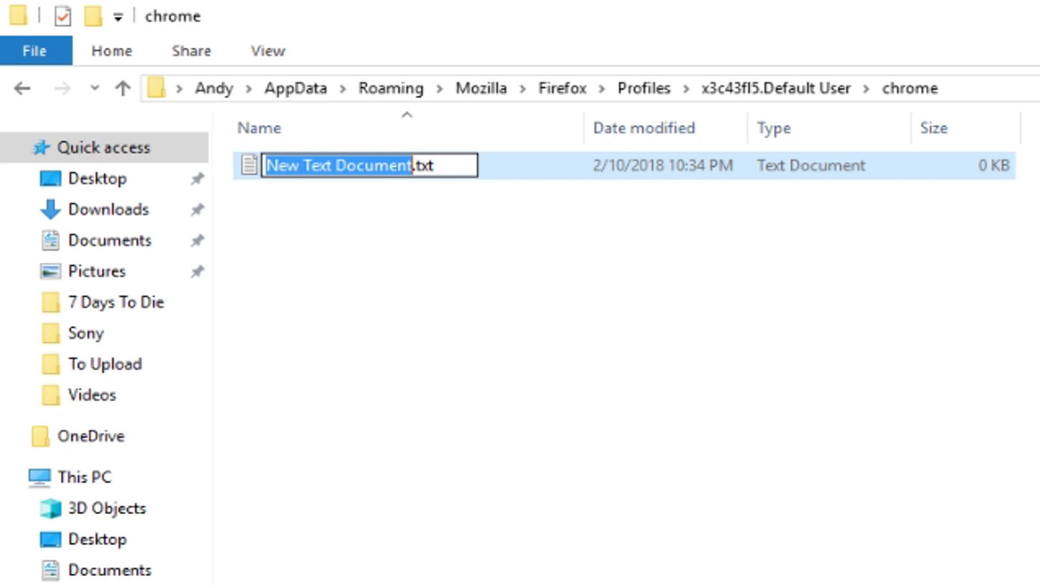
- Open New Text Document.txt and paste in the #PopupAutoCompleteRichResult searchengine collapse rule
{"action": "key", "text": "Return"}
{"action": "key", "text": "Return"}
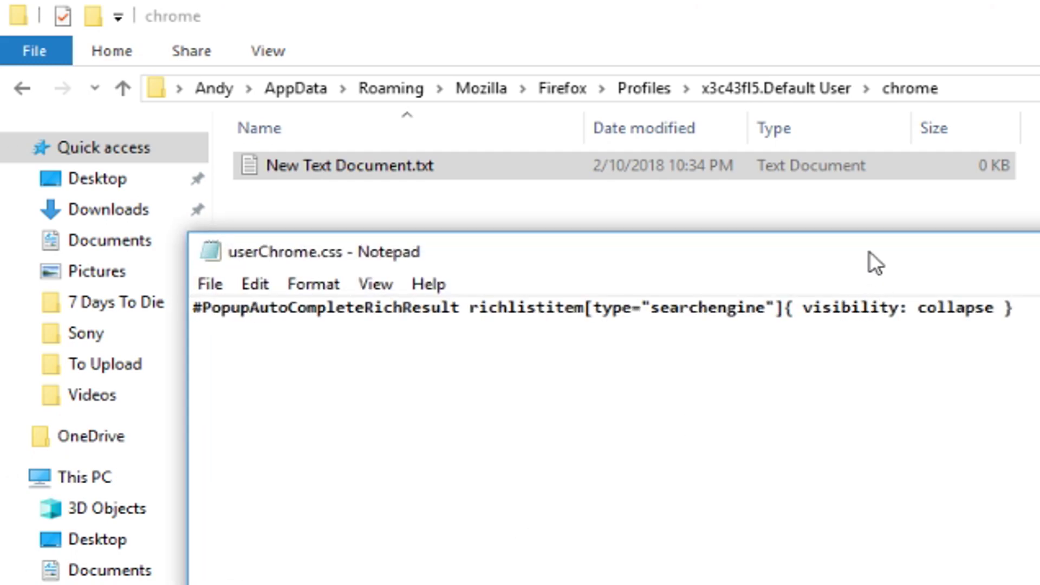
{"action": "left_click_drag", "start_coordinate": [872, 251], "coordinate": [878, 430]}
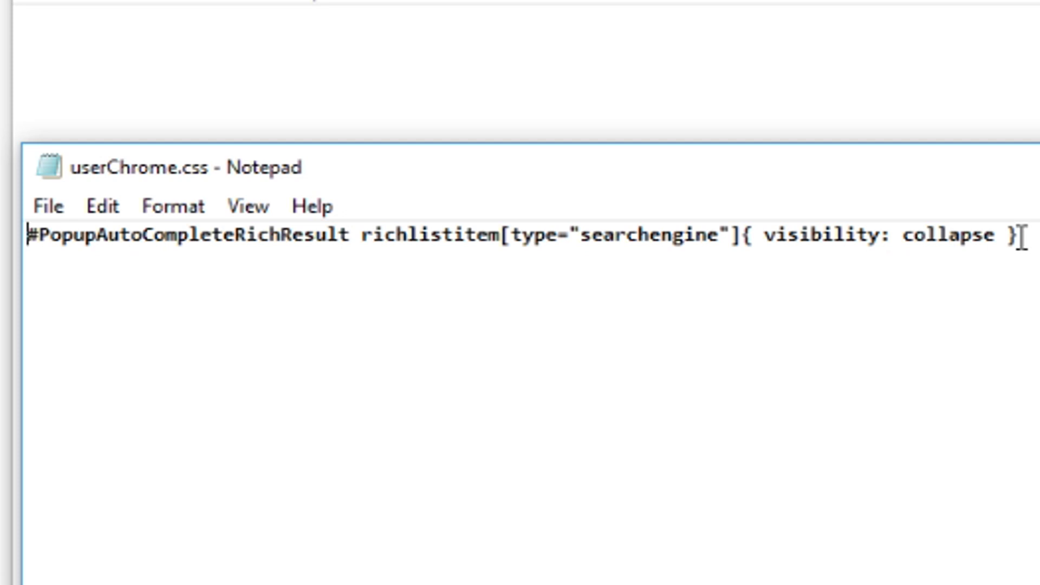
{"action": "left_click_drag", "start_coordinate": [1022, 237], "coordinate": [11, 234]}
{"action": "key", "text": "ctrl+c"}
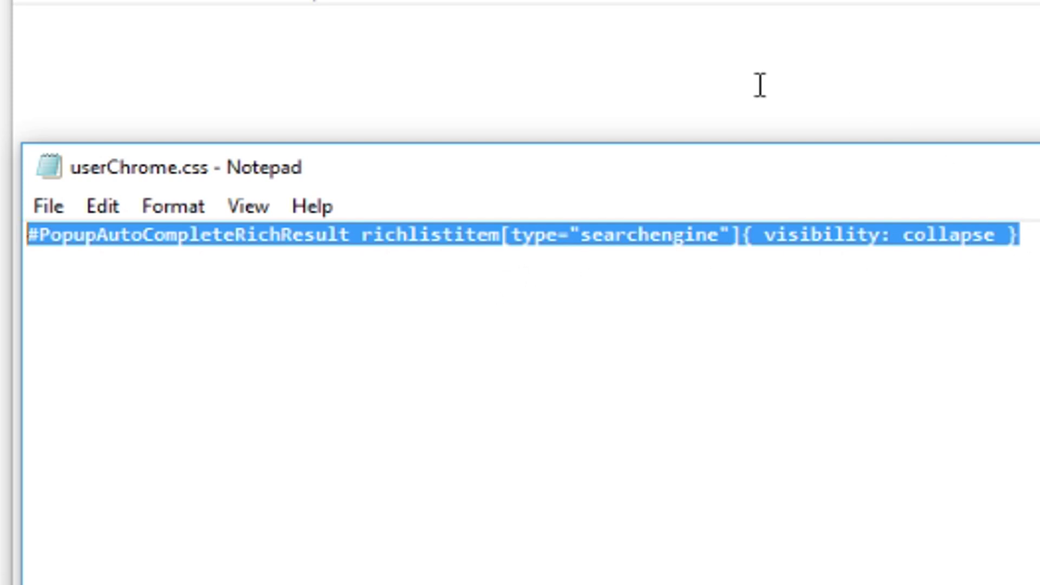
{"action": "left_click", "coordinate": [663, 74]}
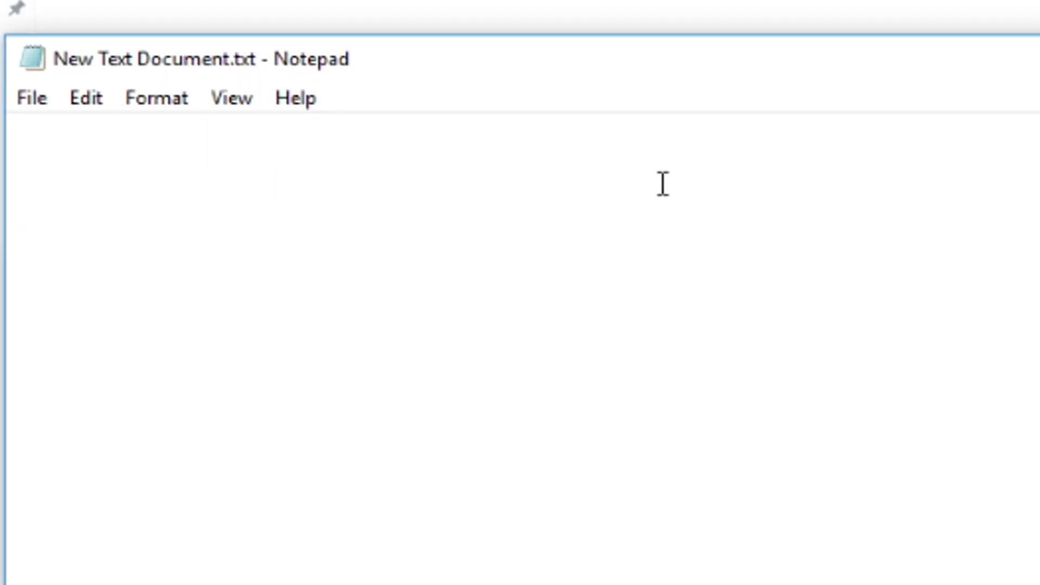
{"action": "key", "text": "ctrl+v"}
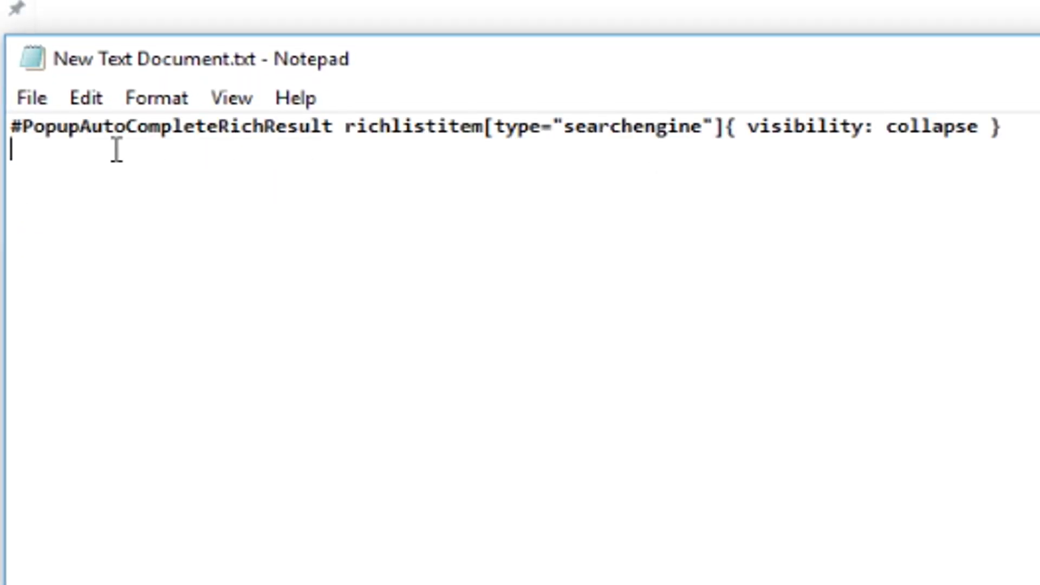
- Save As with type All Files (*.*) and file name userChrome.css
{"action": "left_click", "coordinate": [37, 96]}
{"action": "left_click", "coordinate": [112, 226]}
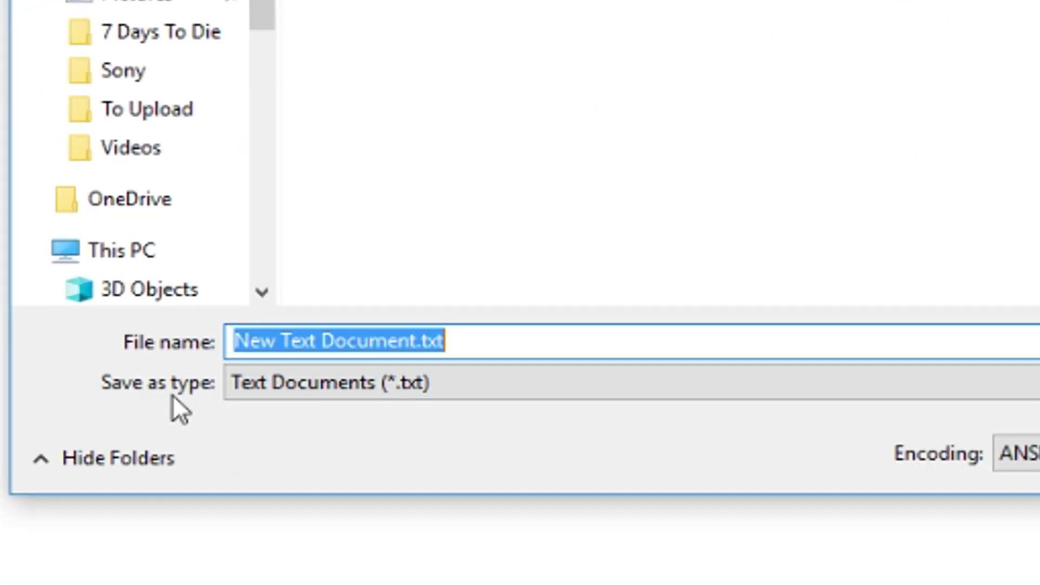
{"action": "left_click", "coordinate": [482, 398]}
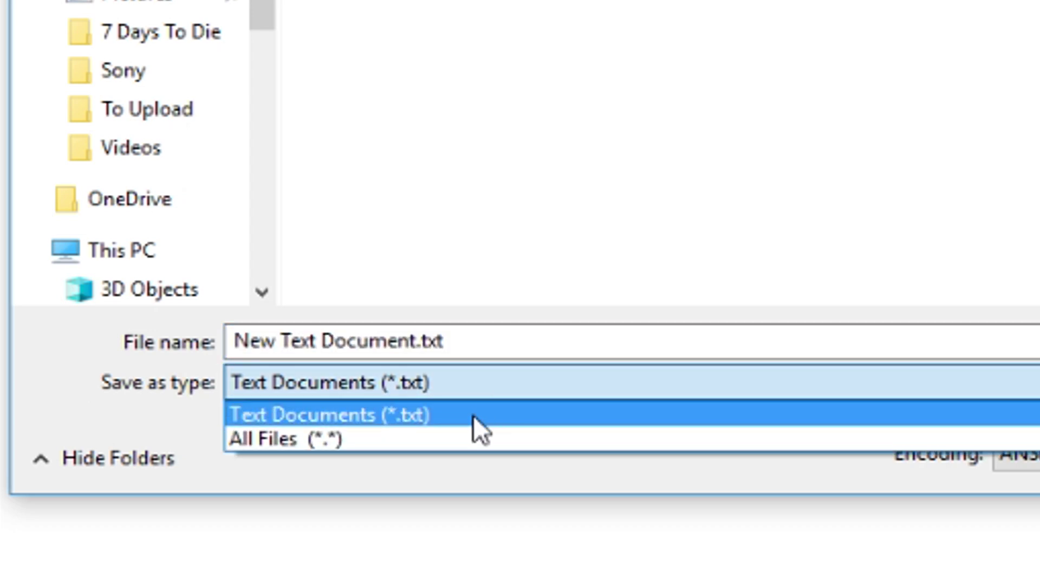
{"action": "left_click", "coordinate": [470, 439]}
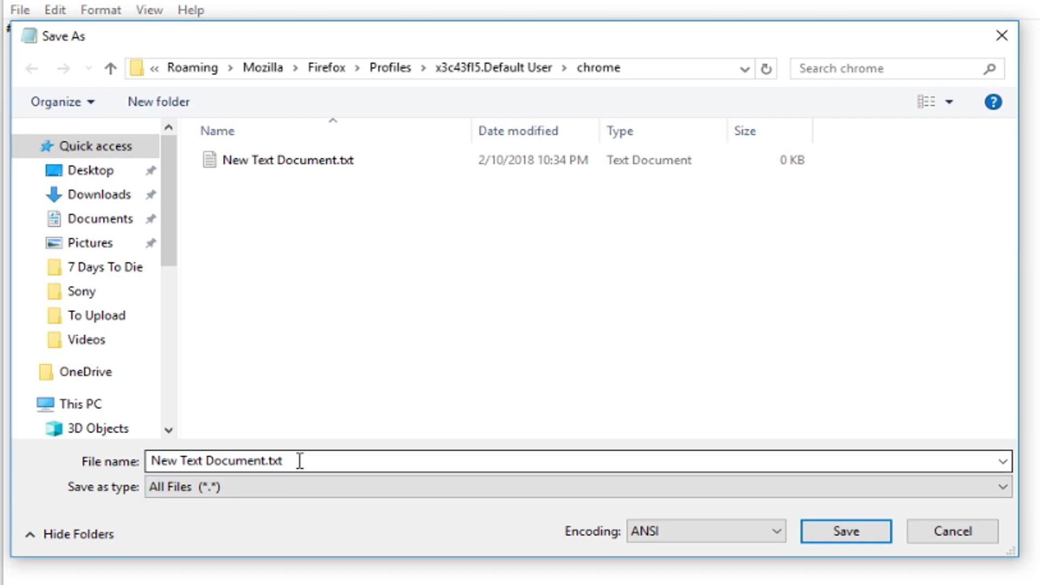
{"action": "left_click", "coordinate": [183, 461]}
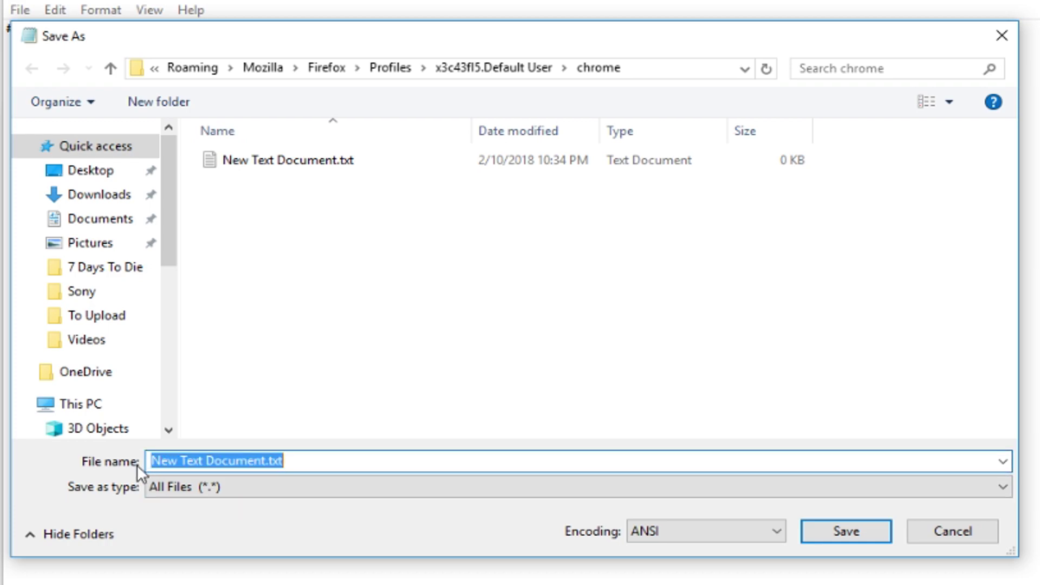
{"action": "type", "text": "userC"}
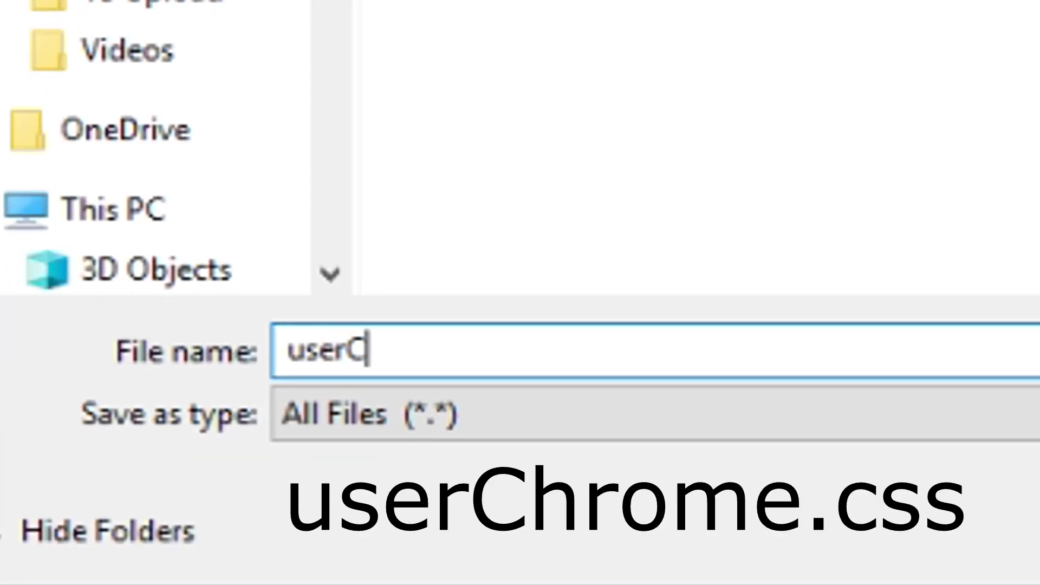
{"action": "type", "text": "hrome"}
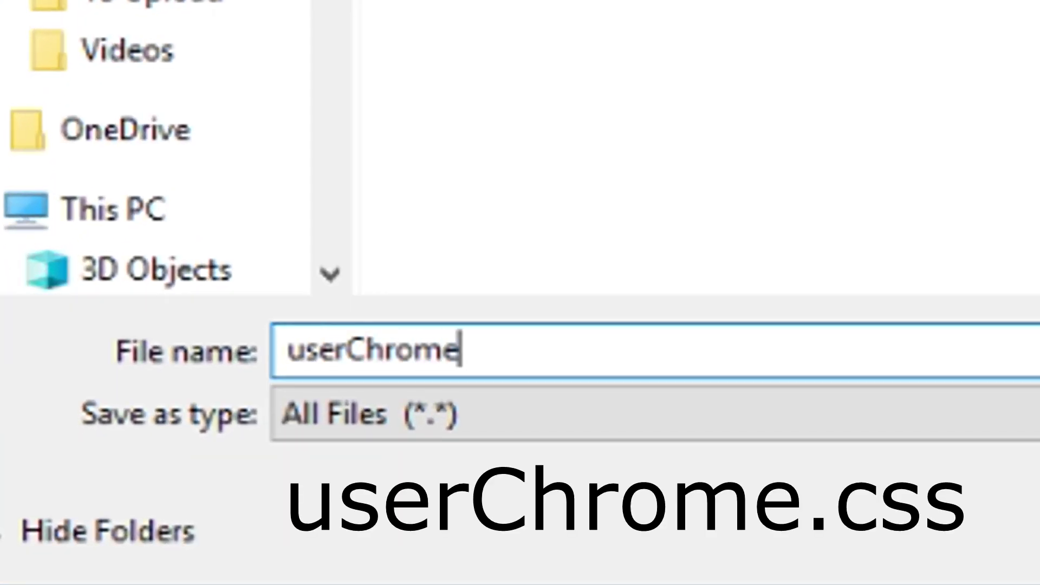
{"action": "type", "text": ".css"}
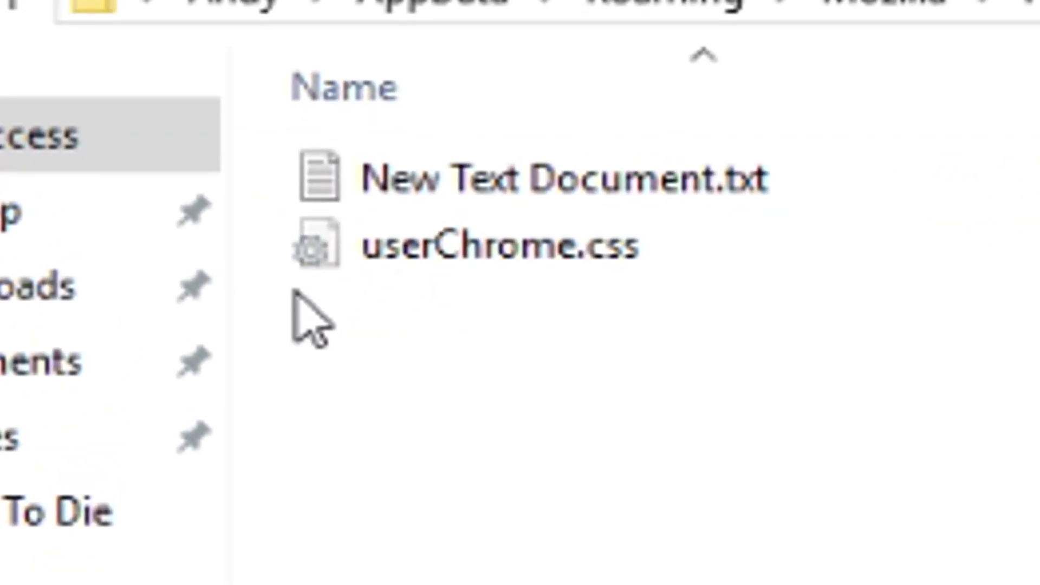
- Check that userChrome.css, 88 bytes, appears in the chrome folder
{"action": "mouse_move", "coordinate": [314, 283]}
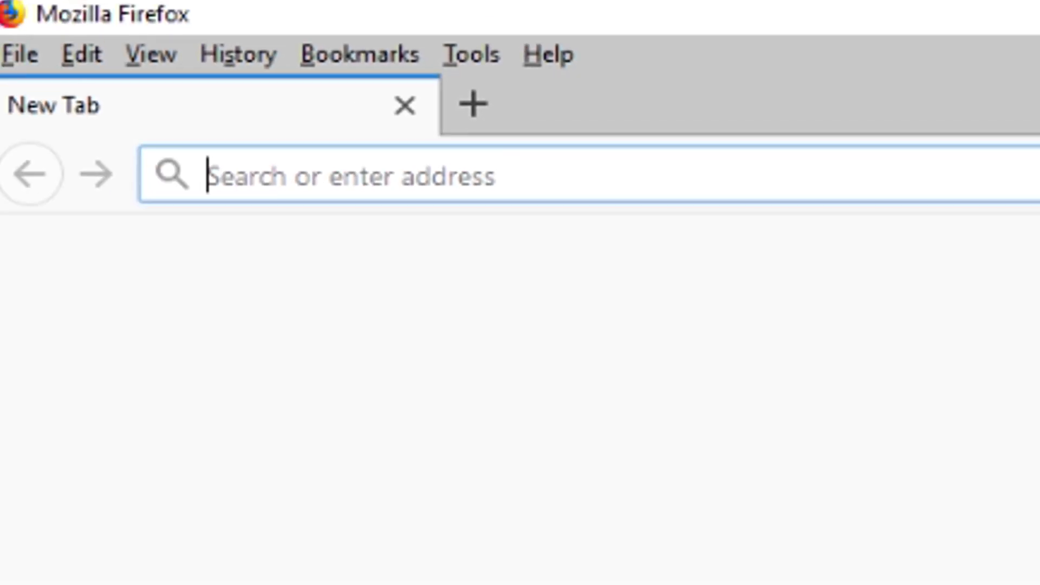
- Type 'a' in the address bar to confirm no search row leads the dropdown, then clear it
{"action": "type", "text": "a"}
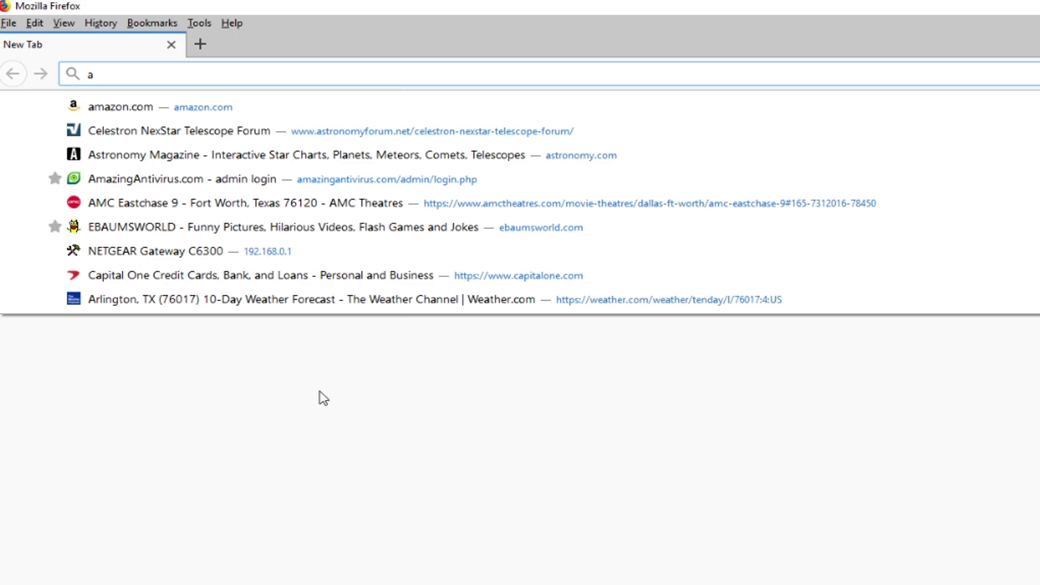
{"action": "key", "text": "BackSpace"}
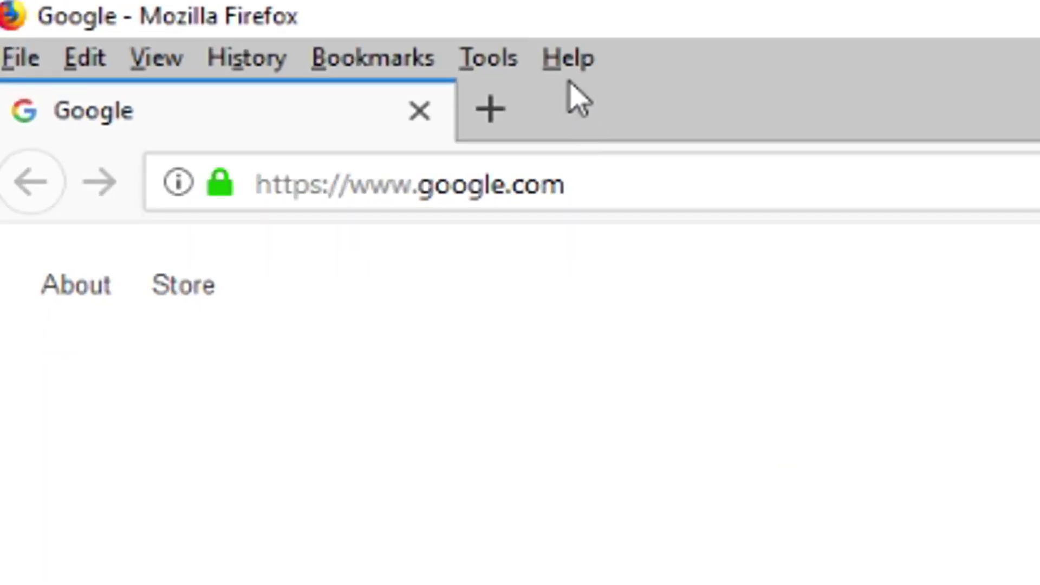
{"action": "left_click", "coordinate": [568, 58]}
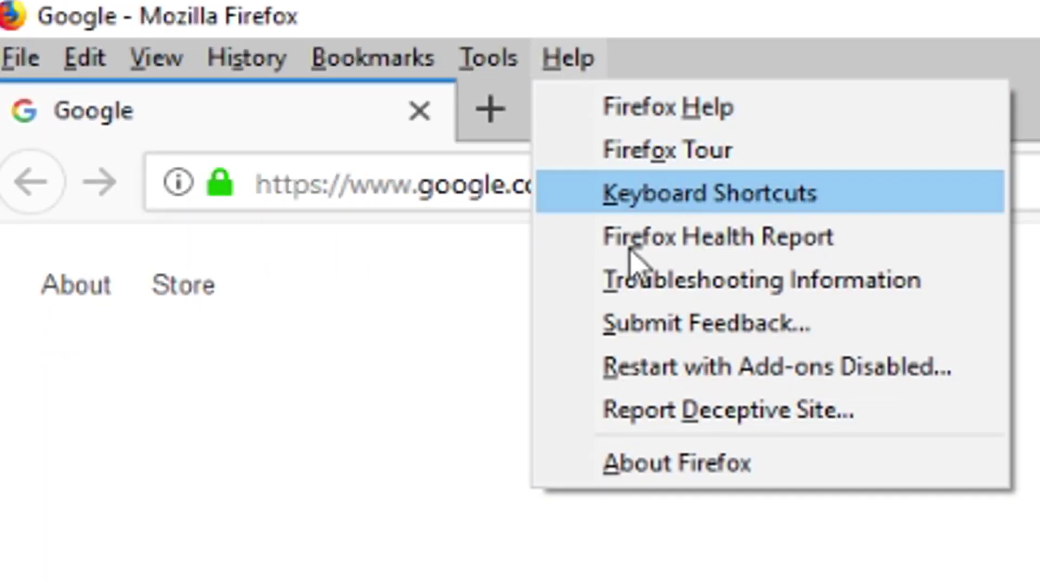
{"action": "left_click", "coordinate": [704, 464]}
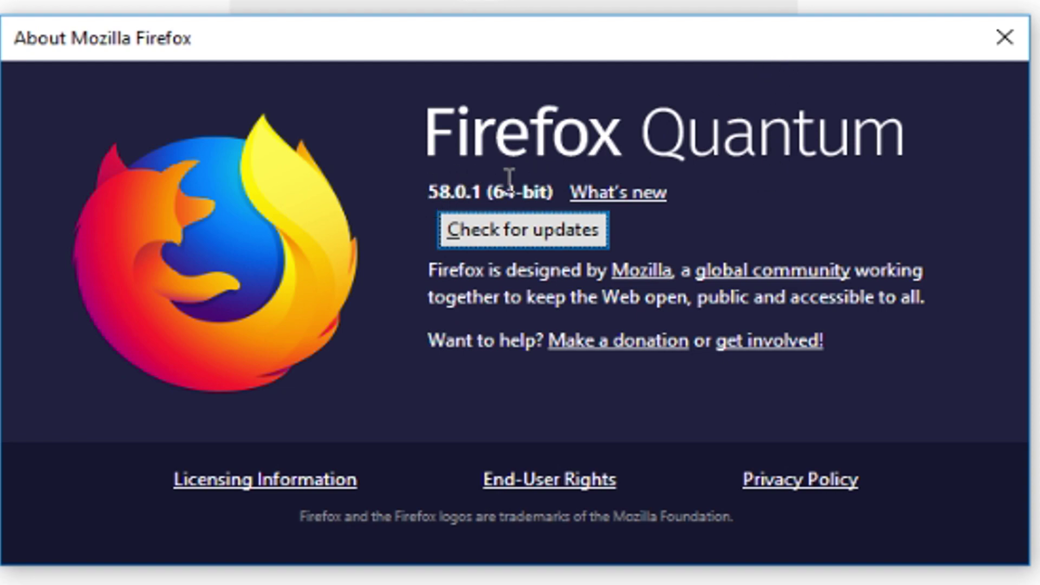
{"action": "left_click", "coordinate": [1004, 38]}
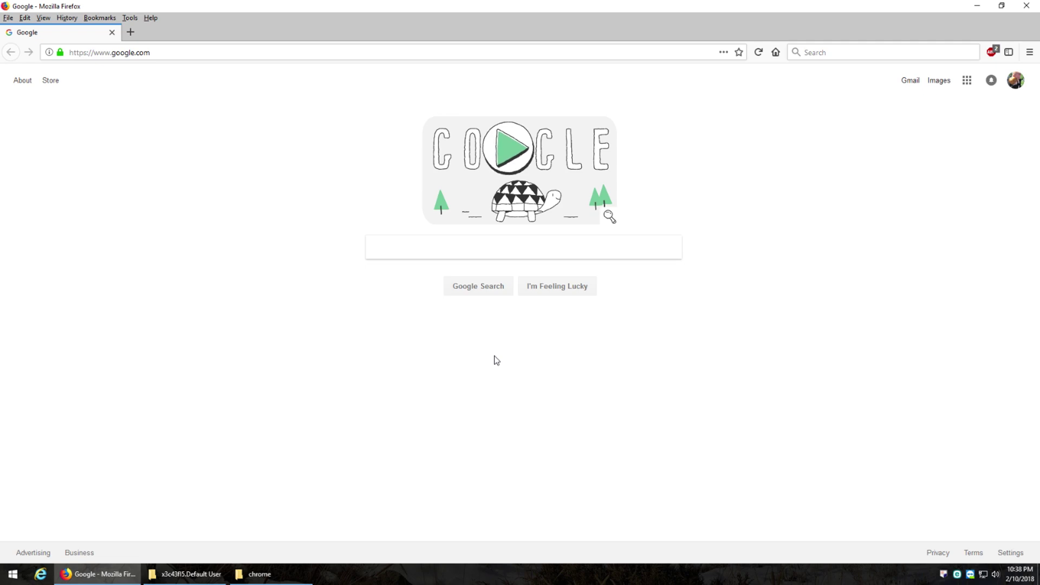